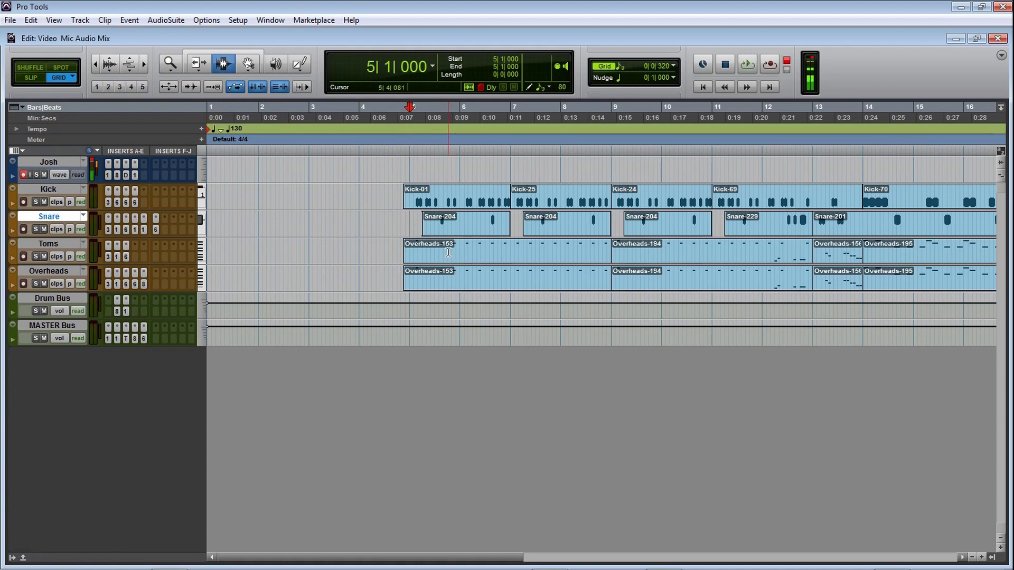
Step: Audition the drum tracks from bar 5, and review their bus routing in the Mix window before returning to the Edit window
{"action": "key", "text": "space"}
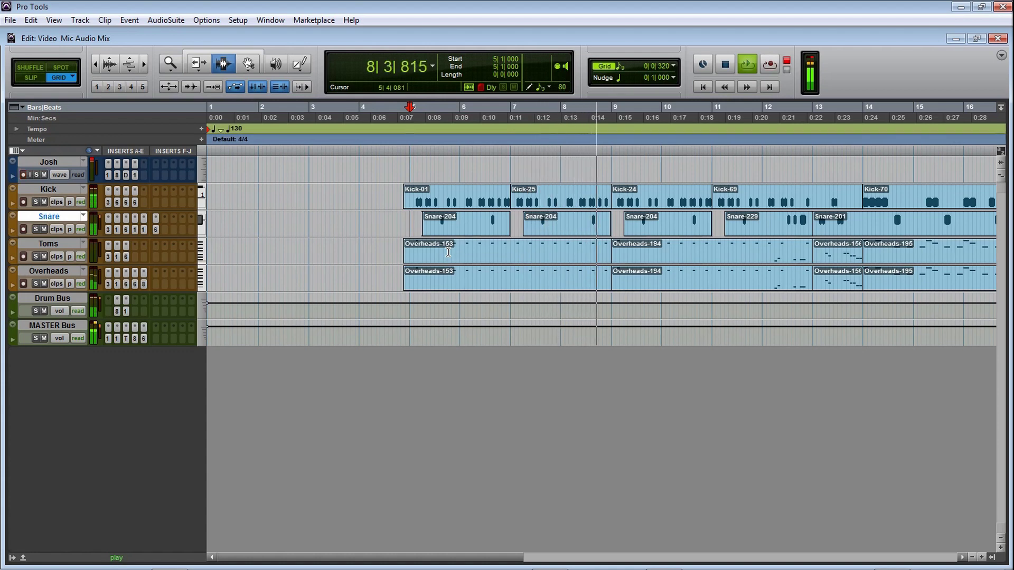
{"action": "key", "text": "space"}
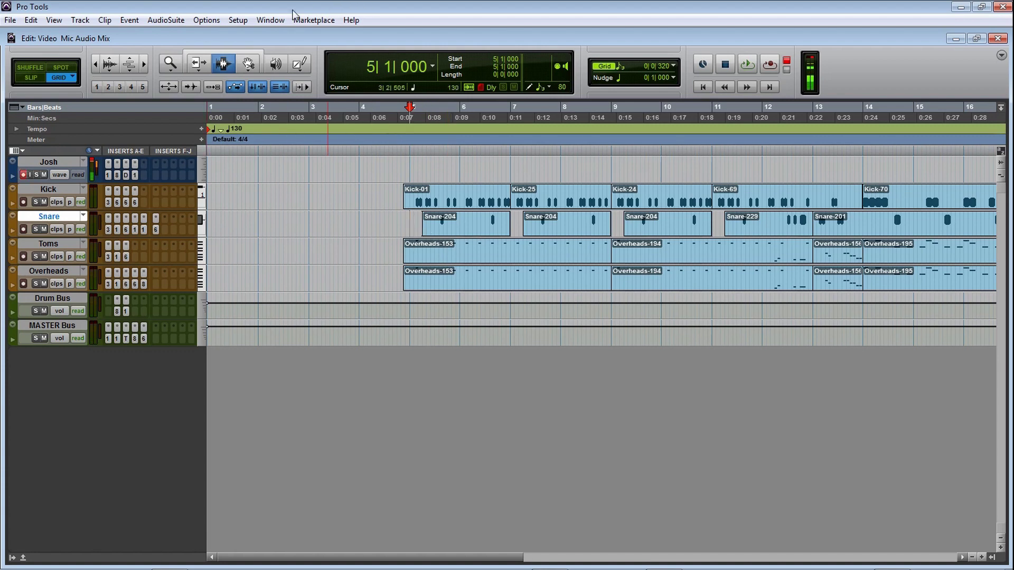
{"action": "left_click", "coordinate": [270, 21]}
{"action": "left_click", "coordinate": [317, 84]}
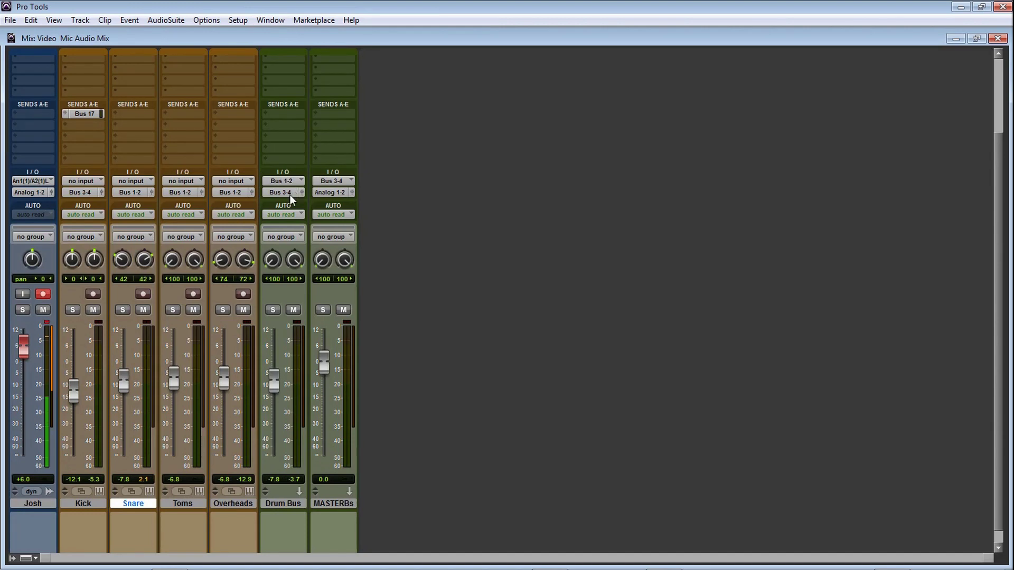
{"action": "left_click", "coordinate": [271, 20]}
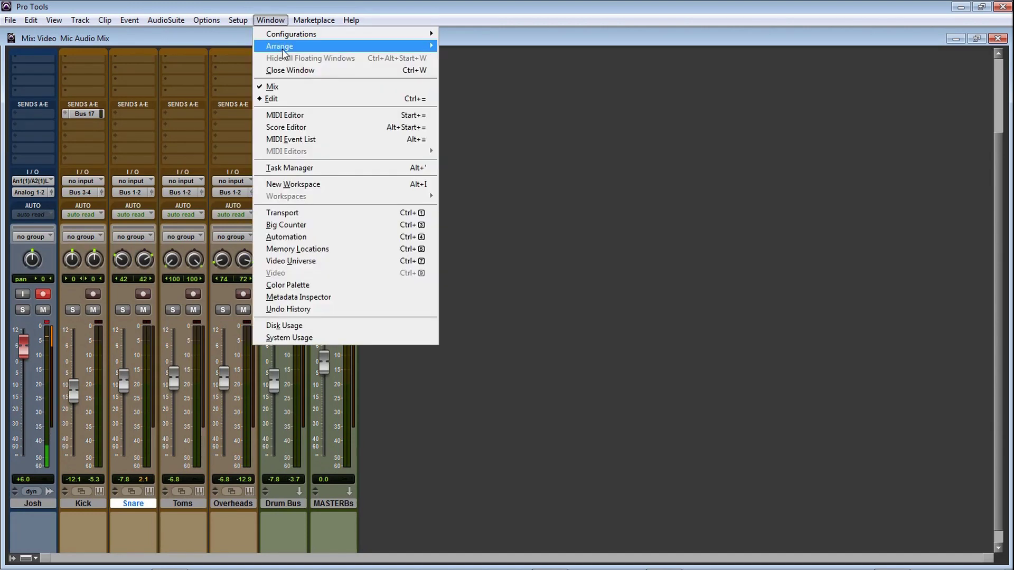
{"action": "left_click", "coordinate": [309, 98]}
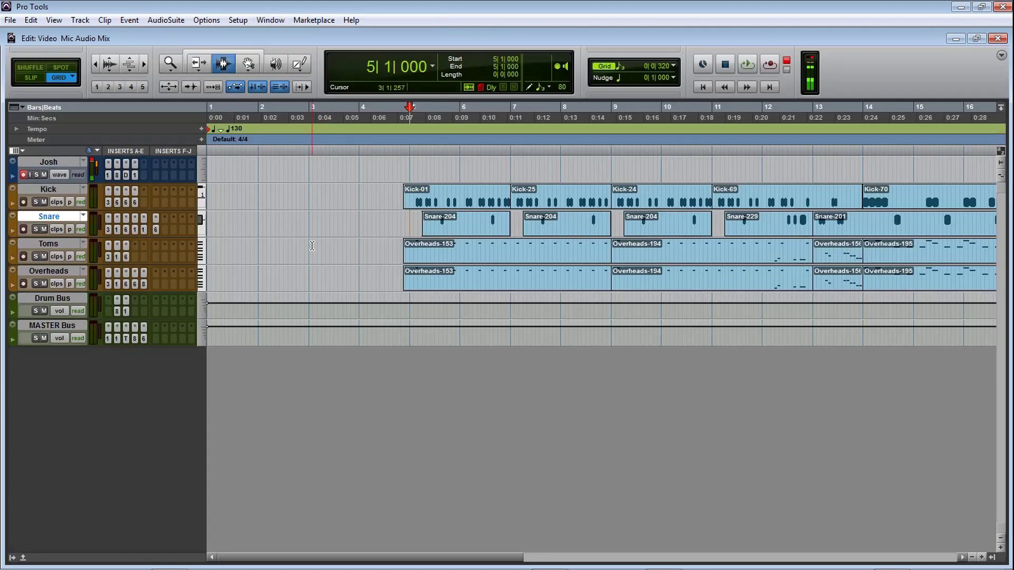
Step: Freeze the Kick track
{"action": "left_click", "coordinate": [62, 189]}
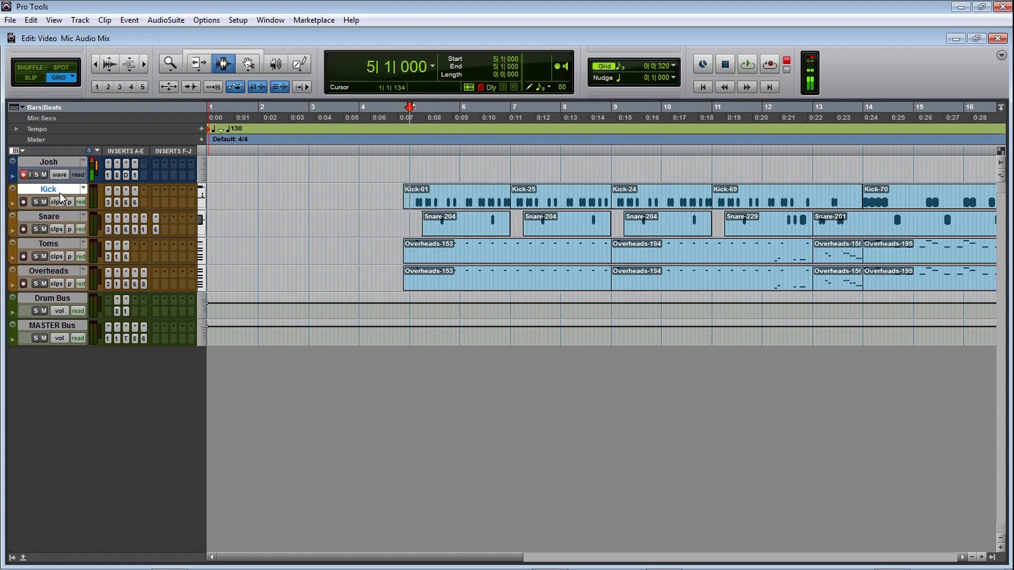
{"action": "right_click", "coordinate": [60, 193]}
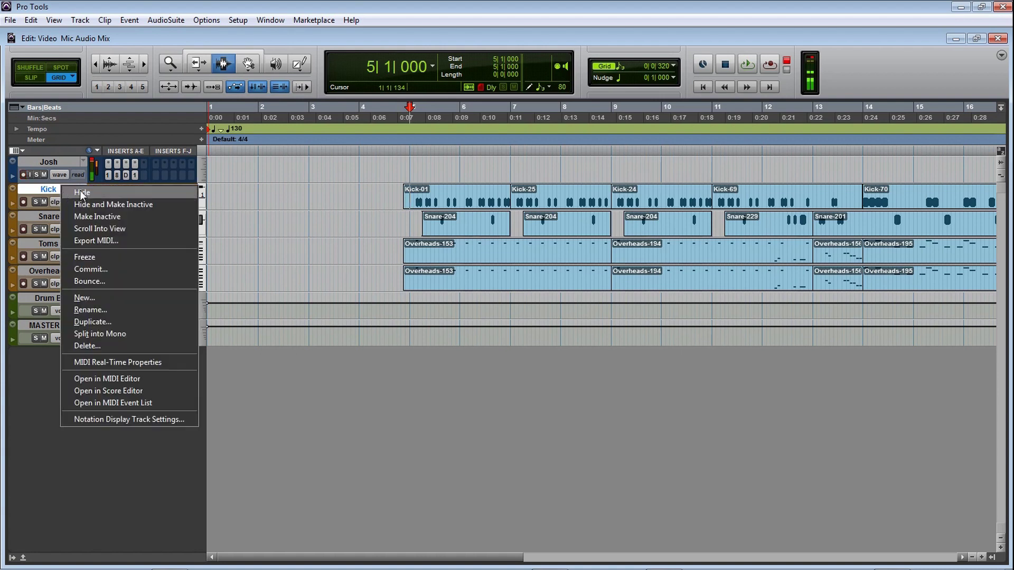
{"action": "left_click", "coordinate": [160, 256]}
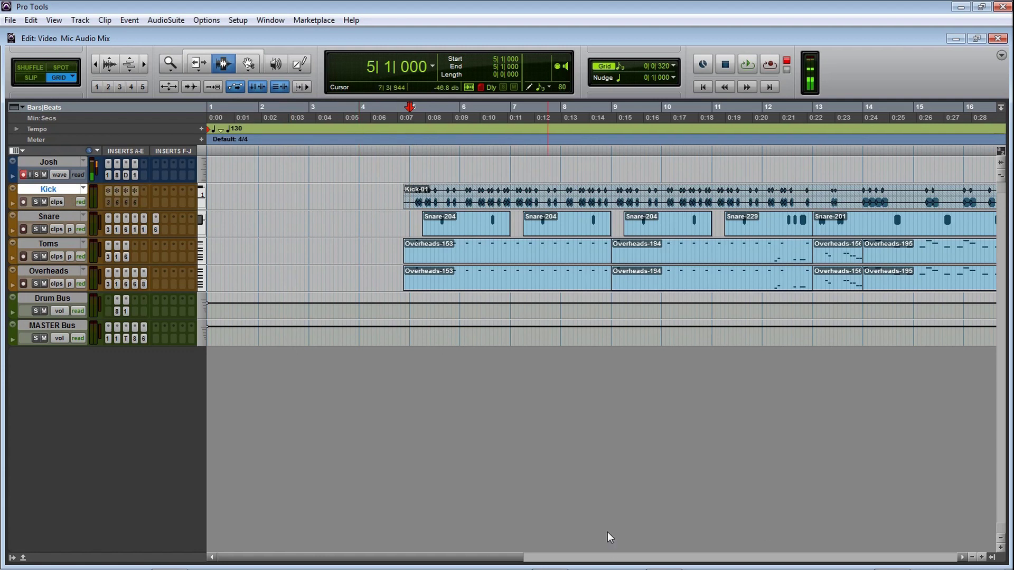
{"action": "left_click_drag", "start_coordinate": [486, 558], "coordinate": [460, 552]}
Step: Play the mix with the frozen kick from 4|4|320, and unfreeze the Kick track
{"action": "left_click", "coordinate": [400, 219]}
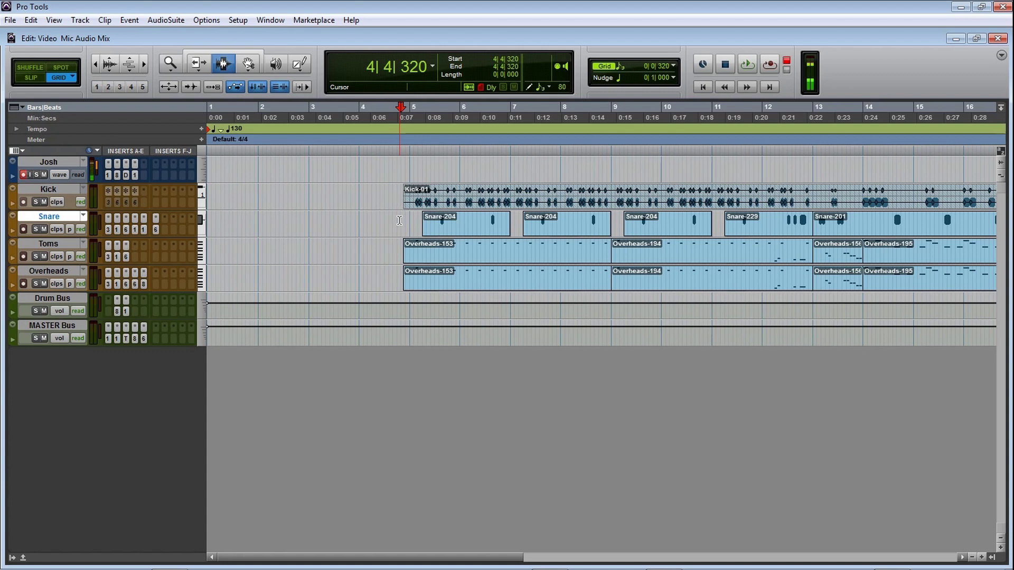
{"action": "key", "text": "space"}
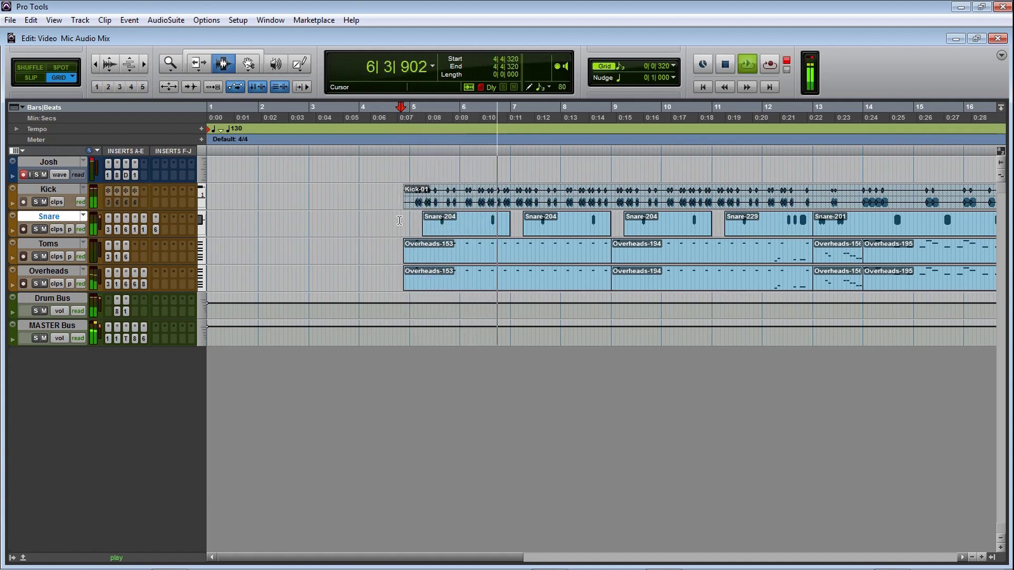
{"action": "key", "text": "space"}
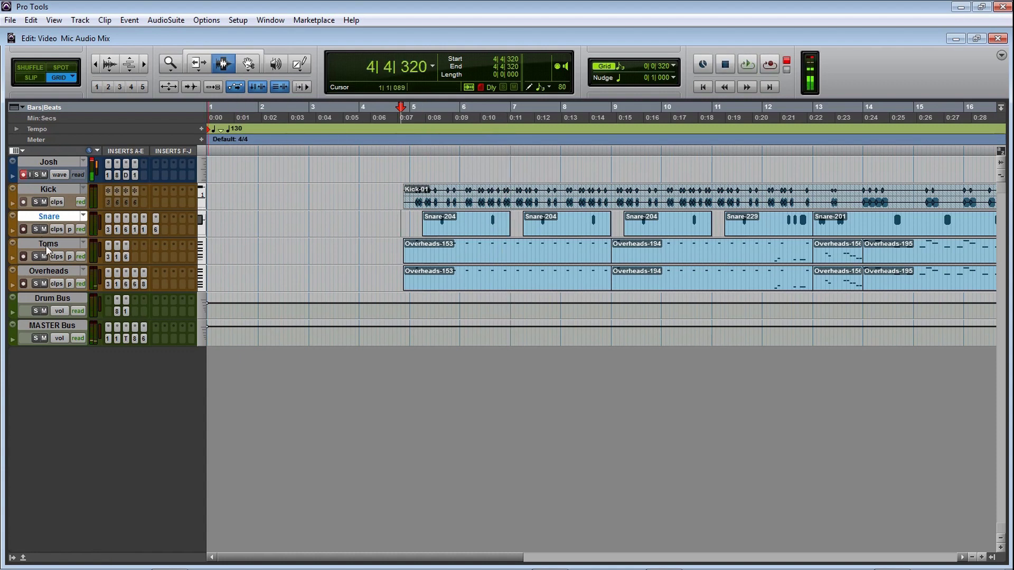
{"action": "right_click", "coordinate": [66, 189]}
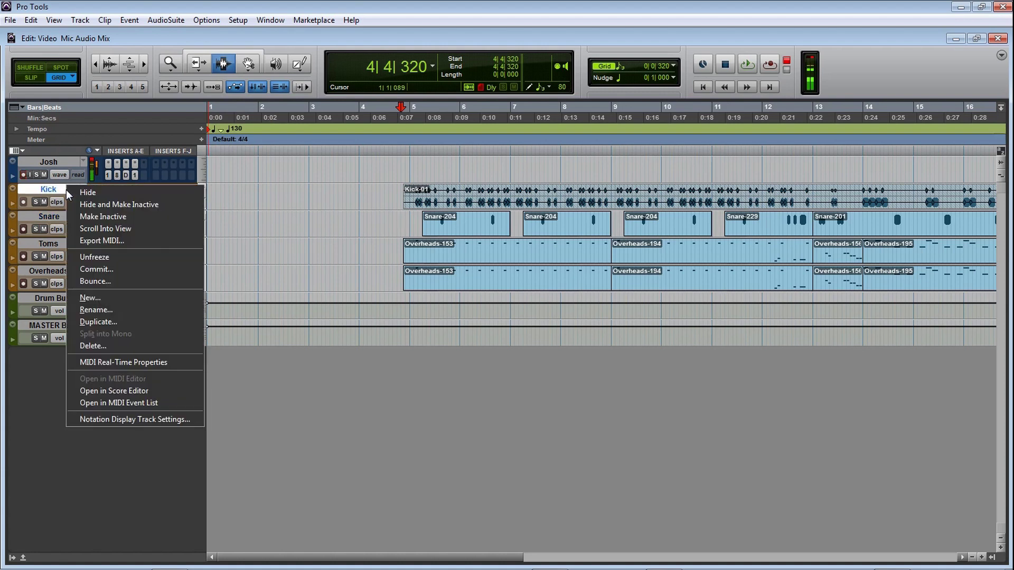
{"action": "left_click", "coordinate": [151, 259]}
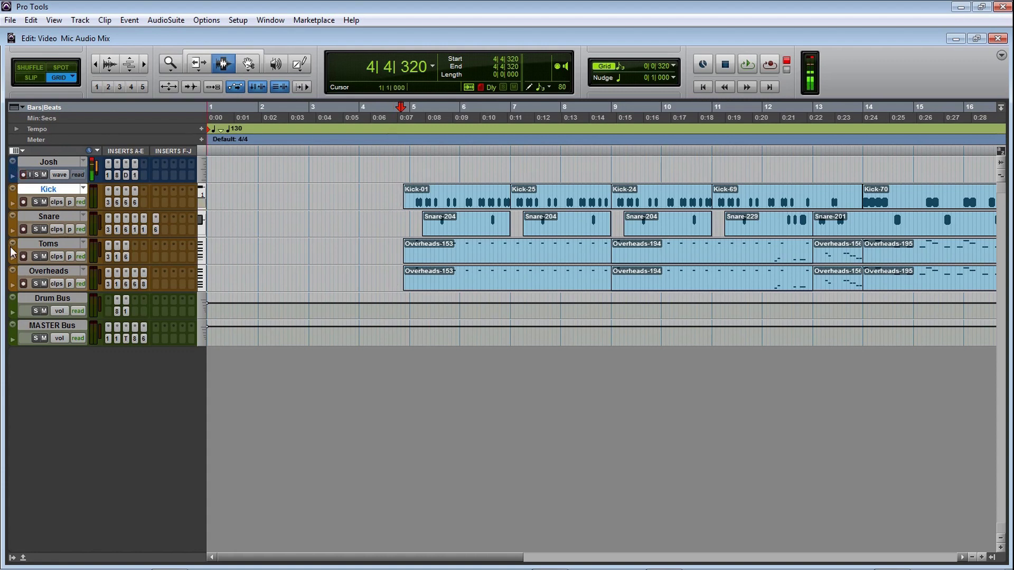
Step: Commit the Kick track offline, copying sends and group assignments, with the source track set to Hide and Make Inactive
{"action": "right_click", "coordinate": [55, 190]}
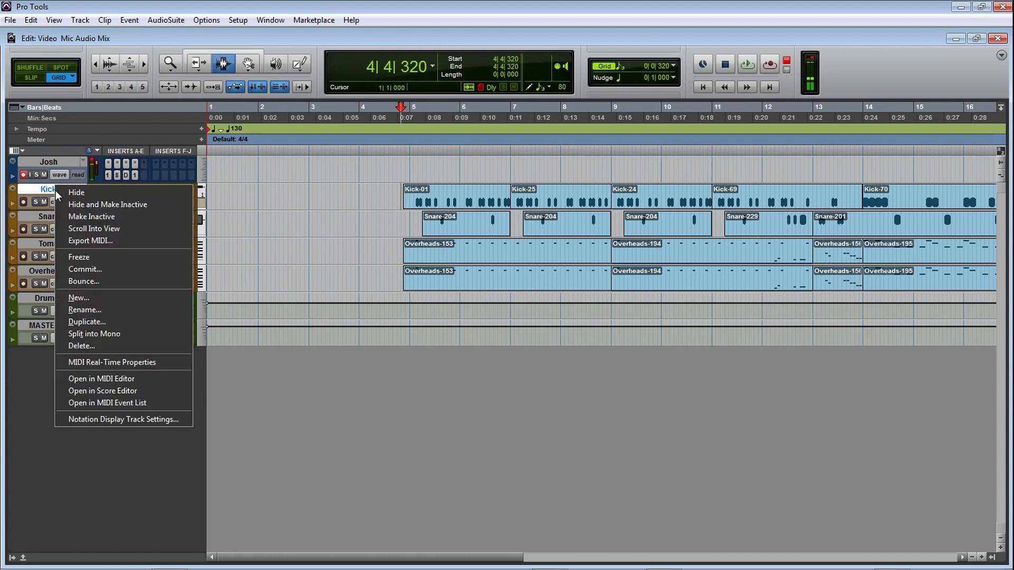
{"action": "left_click", "coordinate": [173, 270]}
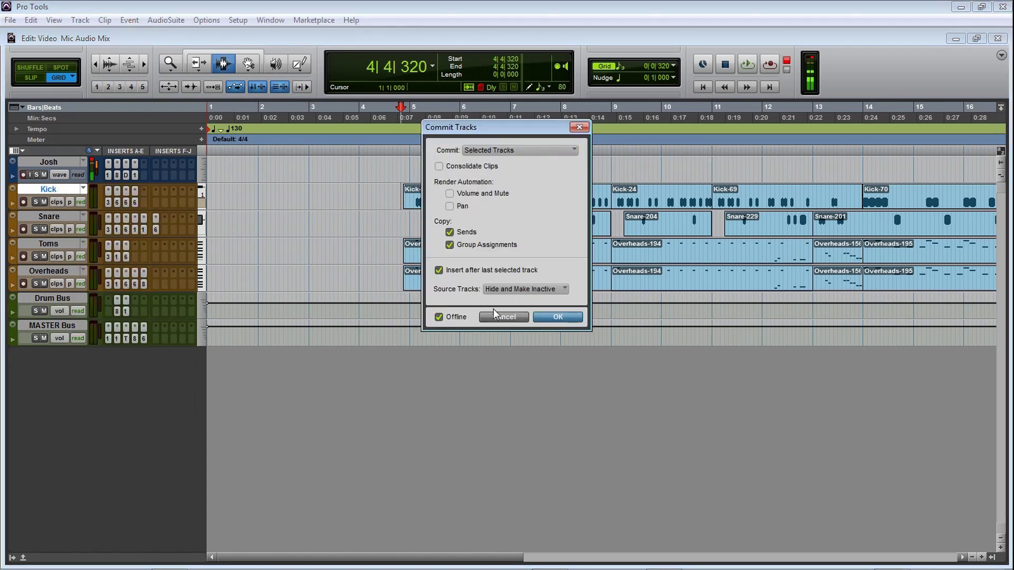
{"action": "left_click", "coordinate": [563, 320]}
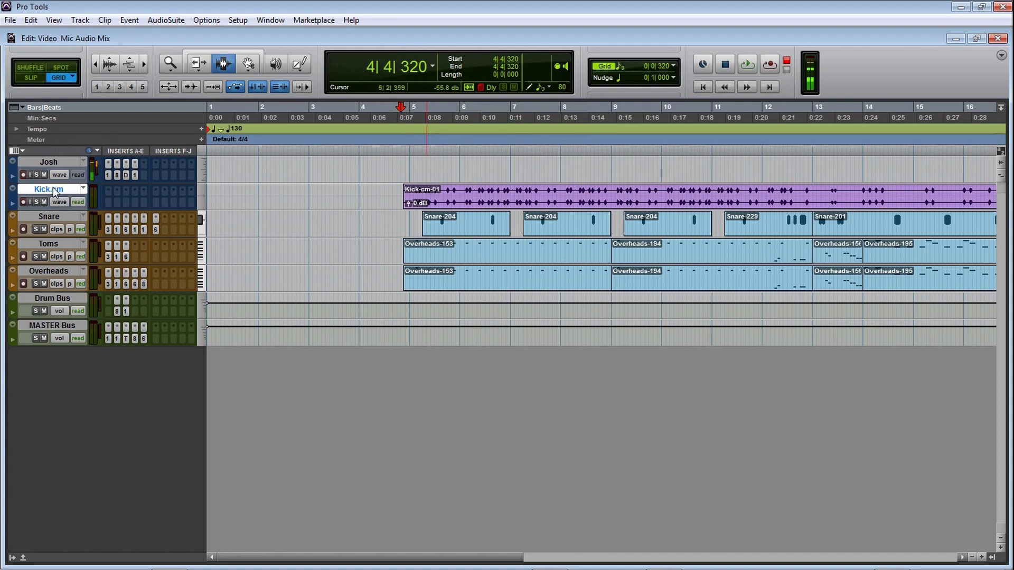
Step: Recolour the committed kick track with a dark blue from the colour palette
{"action": "double_click", "coordinate": [14, 202]}
{"action": "left_click", "coordinate": [197, 351]}
{"action": "left_click", "coordinate": [415, 361]}
{"action": "left_click", "coordinate": [415, 370]}
{"action": "left_click", "coordinate": [400, 371]}
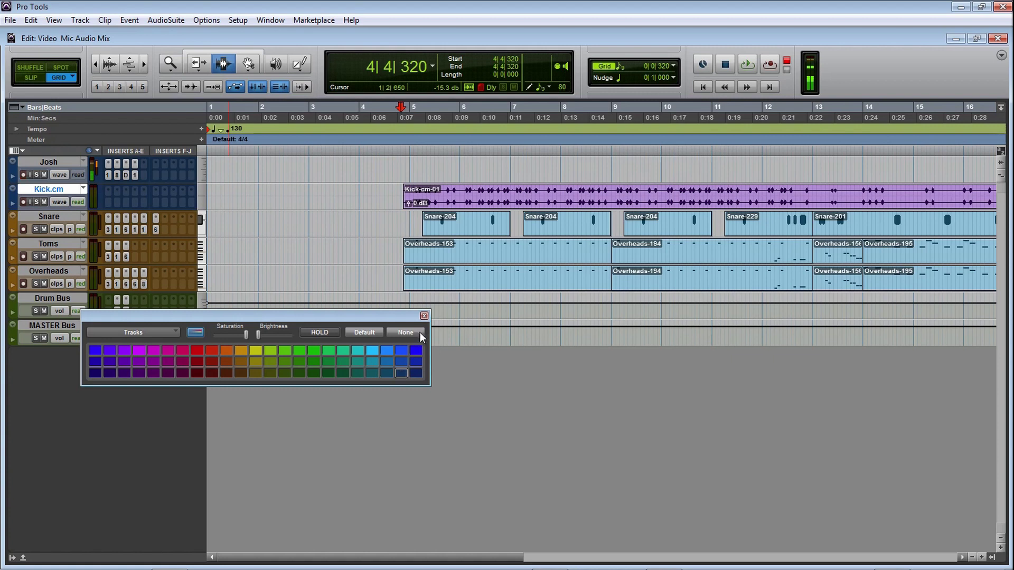
{"action": "left_click", "coordinate": [424, 315]}
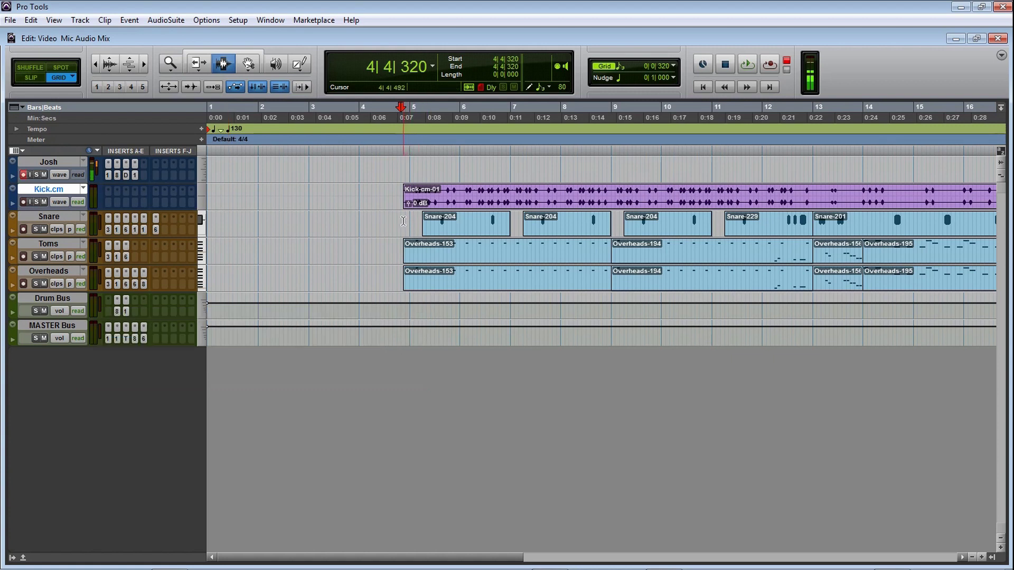
Step: Audition the committed kick with the drums from 4|4|000, and undo the commit of the Kick track
{"action": "left_click", "coordinate": [396, 224]}
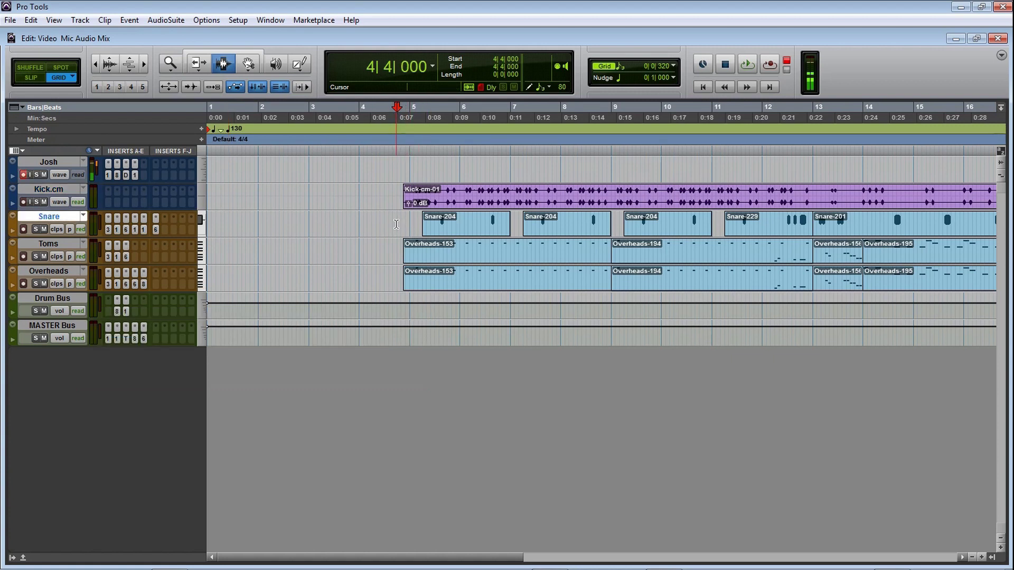
{"action": "key", "text": "space"}
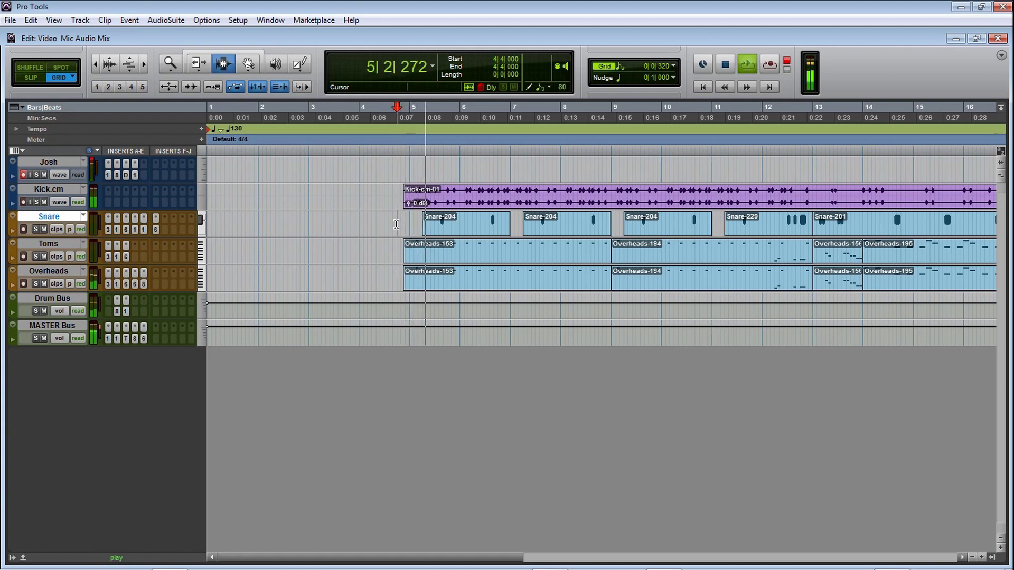
{"action": "key", "text": "space"}
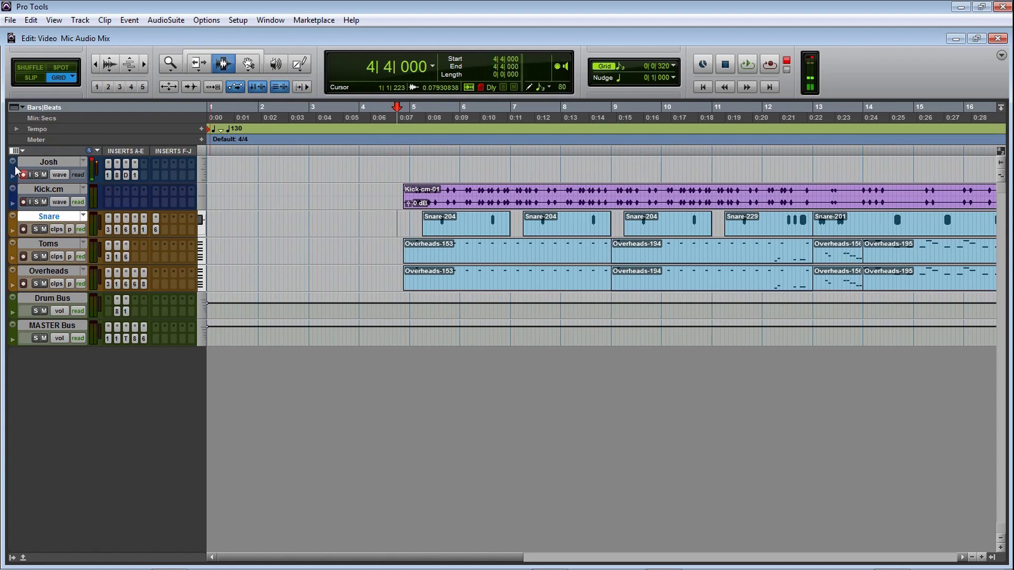
{"action": "key", "text": "ctrl+z"}
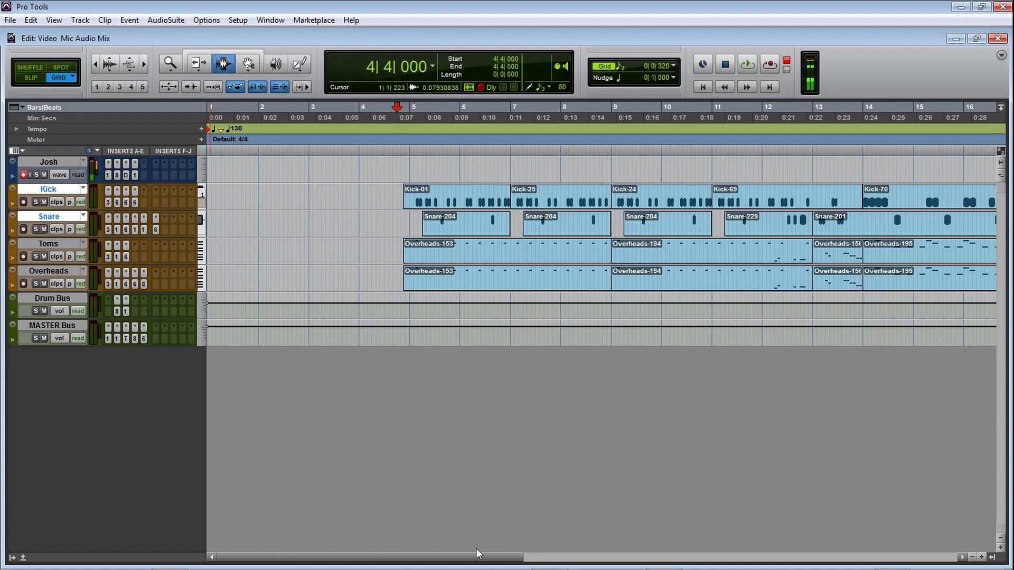
{"action": "mouse_move", "coordinate": [481, 563]}
{"action": "left_mouse_down"}
{"action": "mouse_move", "coordinate": [702, 563]}
{"action": "mouse_move", "coordinate": [481, 563]}
{"action": "left_mouse_up"}
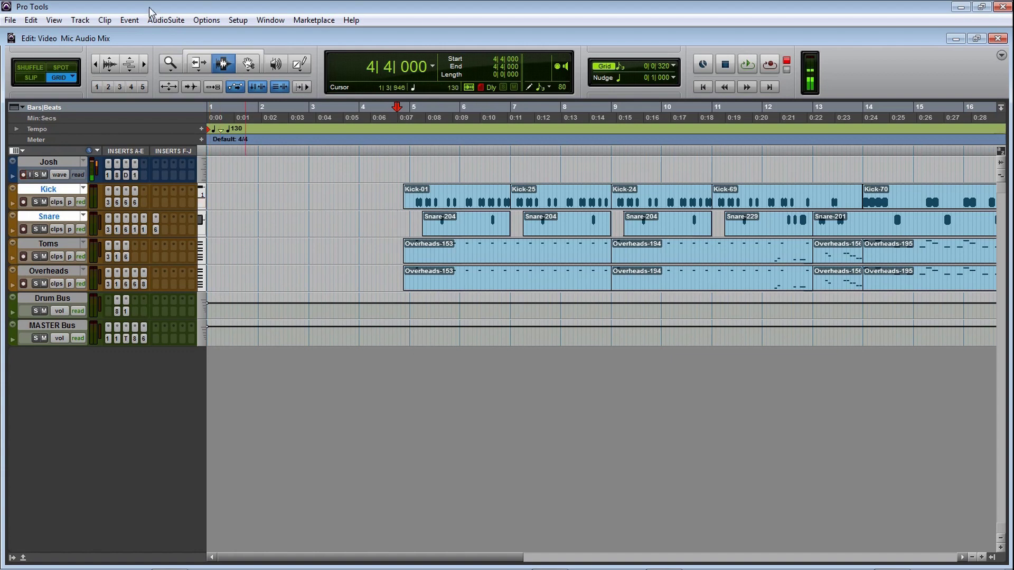
Step: Create one new stereo audio track and move it below the MASTER Bus track
{"action": "left_click", "coordinate": [81, 21]}
{"action": "left_click", "coordinate": [119, 31]}
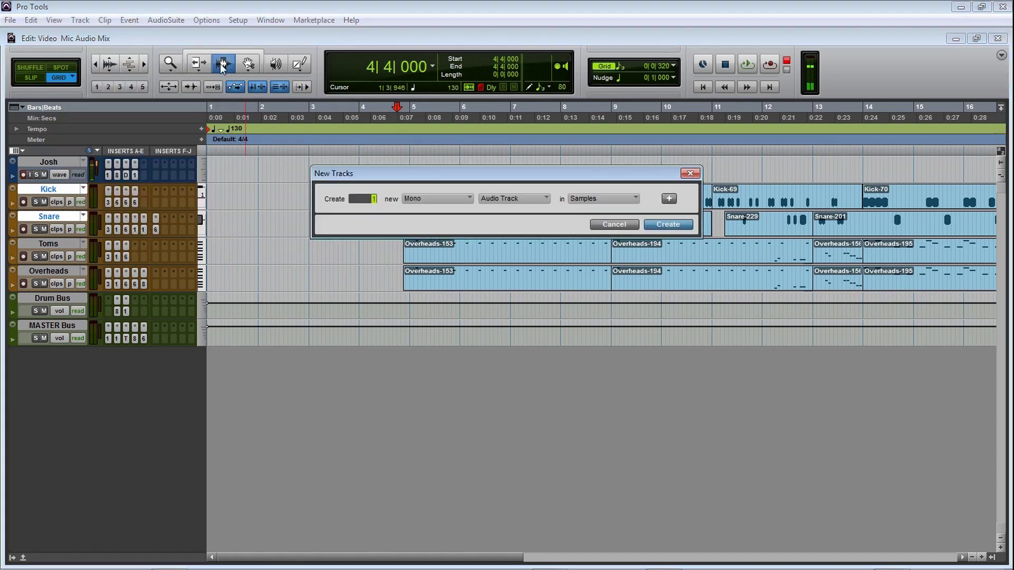
{"action": "left_click", "coordinate": [448, 199]}
{"action": "left_click", "coordinate": [478, 211]}
{"action": "left_click", "coordinate": [673, 225]}
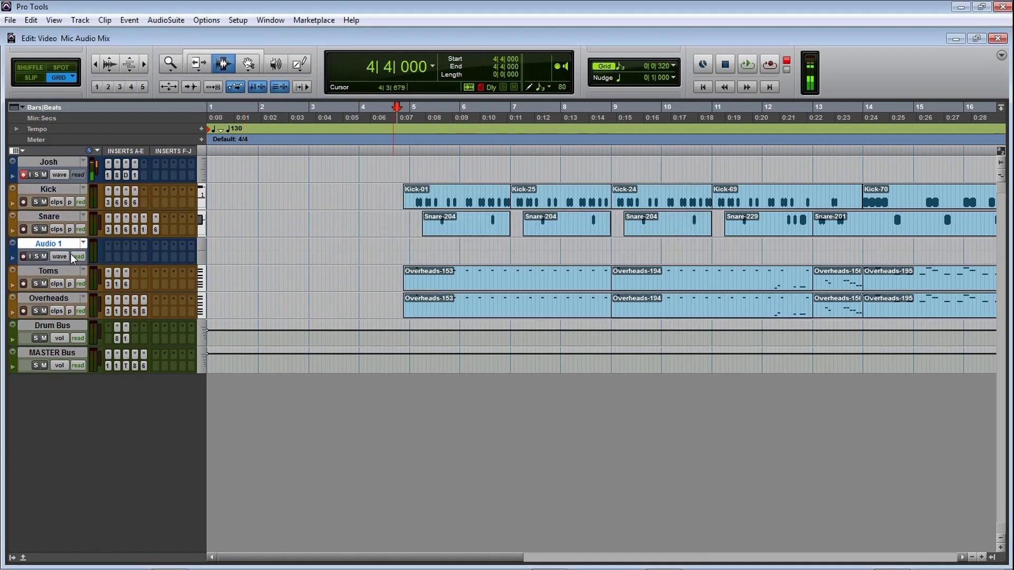
{"action": "left_click_drag", "start_coordinate": [60, 242], "coordinate": [59, 369]}
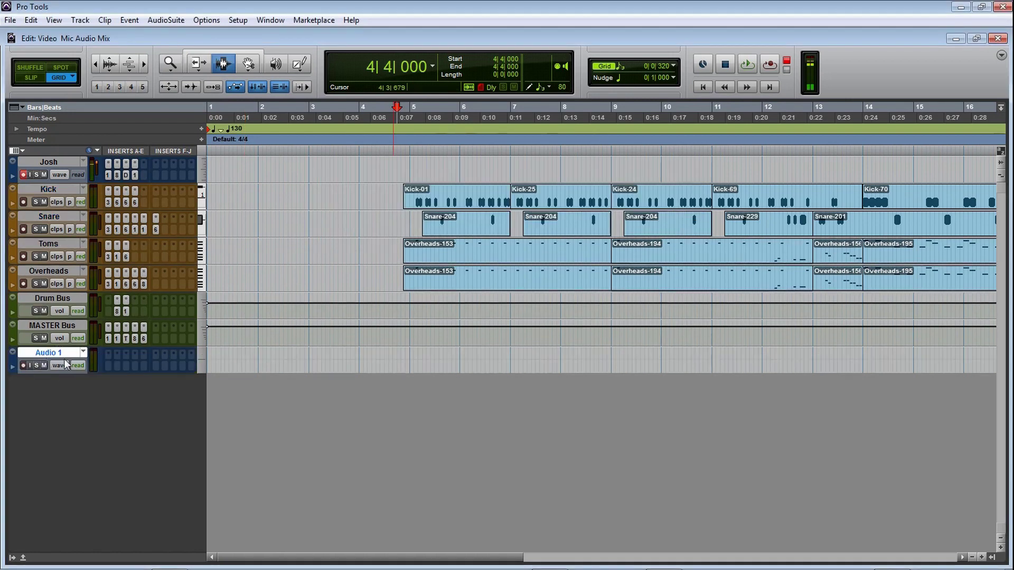
Step: Set the output of the Audio 1 track to Analog 1-2 in the Mix window
{"action": "left_click", "coordinate": [277, 20]}
{"action": "left_click", "coordinate": [227, 226]}
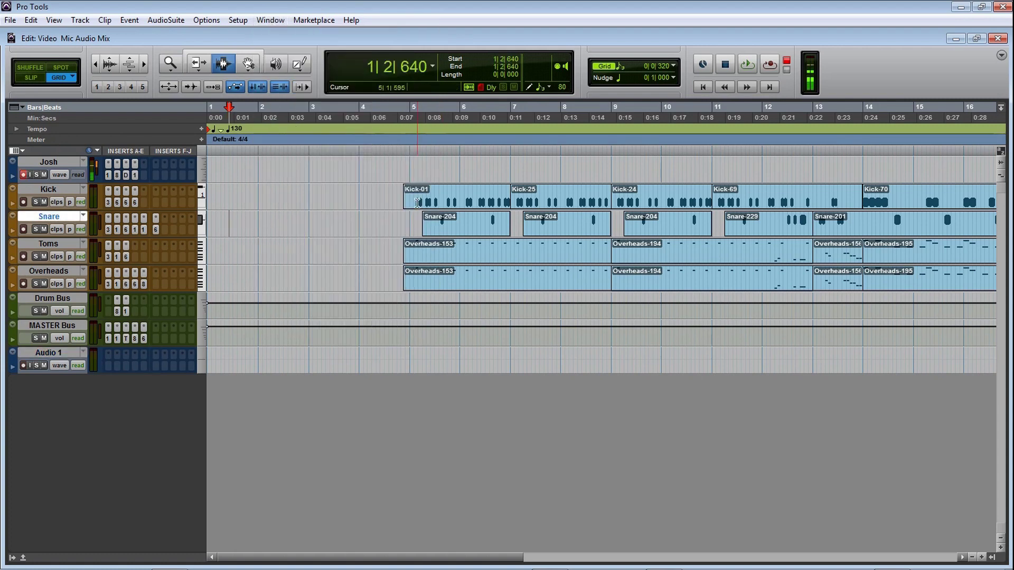
{"action": "left_click", "coordinate": [276, 20]}
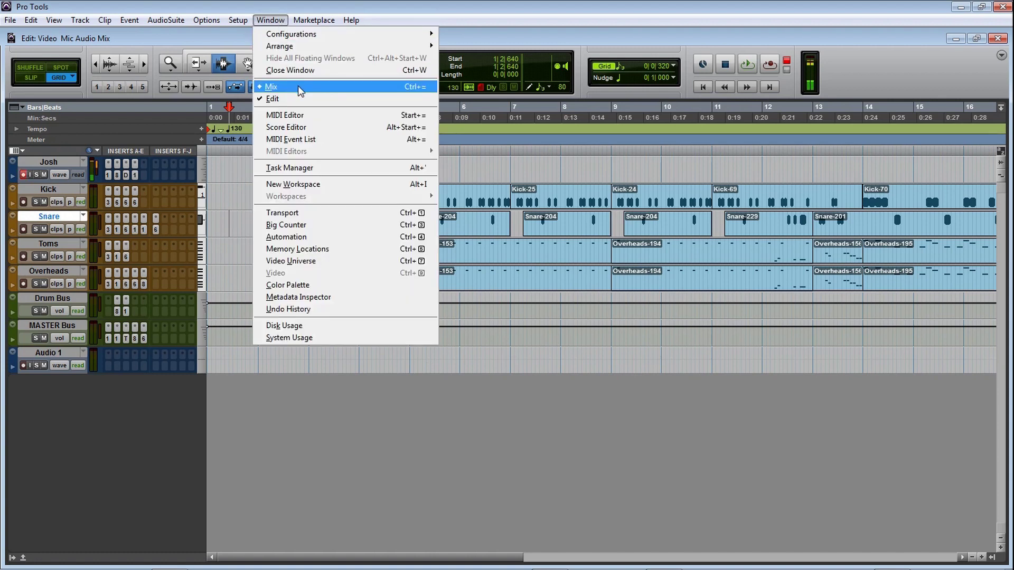
{"action": "left_click", "coordinate": [298, 87]}
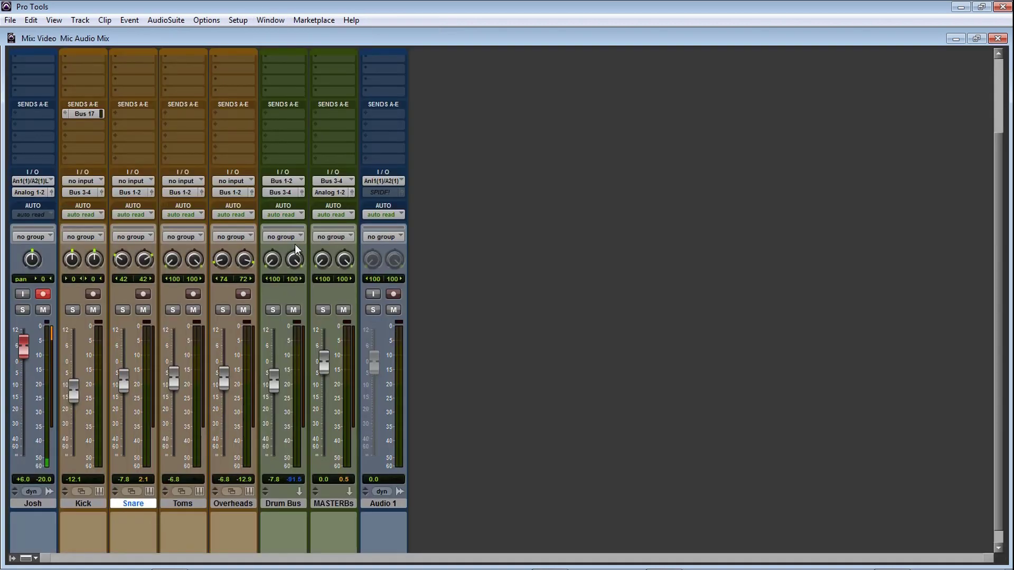
{"action": "left_click", "coordinate": [386, 194]}
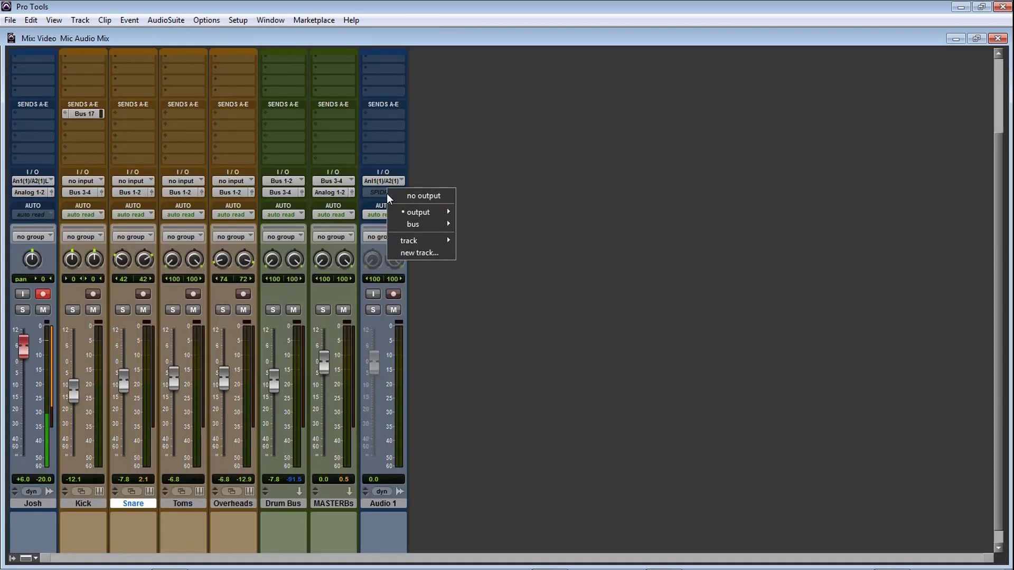
{"action": "left_click", "coordinate": [478, 207]}
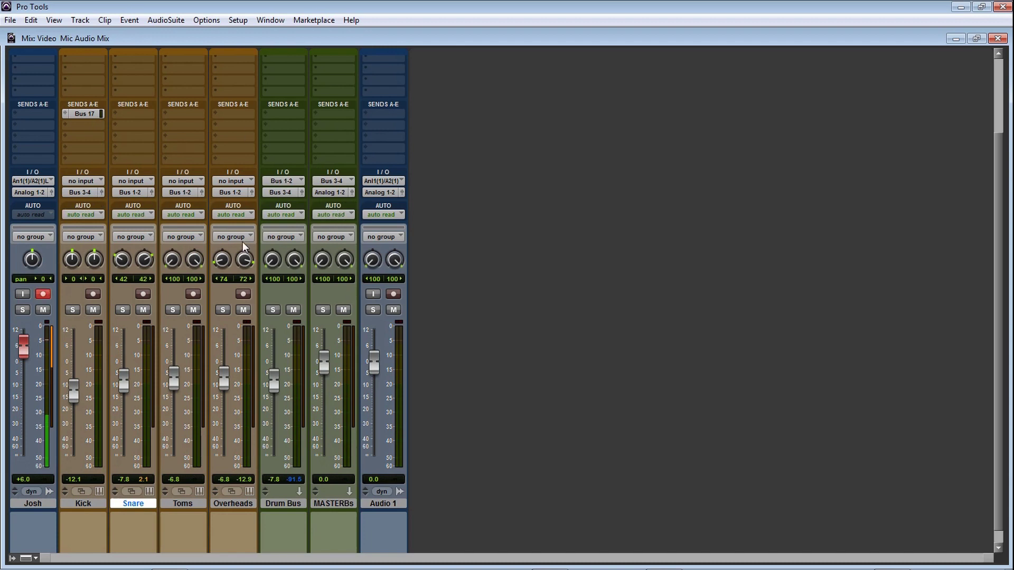
Step: Set the input of the Audio 1 track to Bus 3-4 (Stereo)
{"action": "left_click", "coordinate": [388, 181]}
{"action": "mouse_move", "coordinate": [445, 211]}
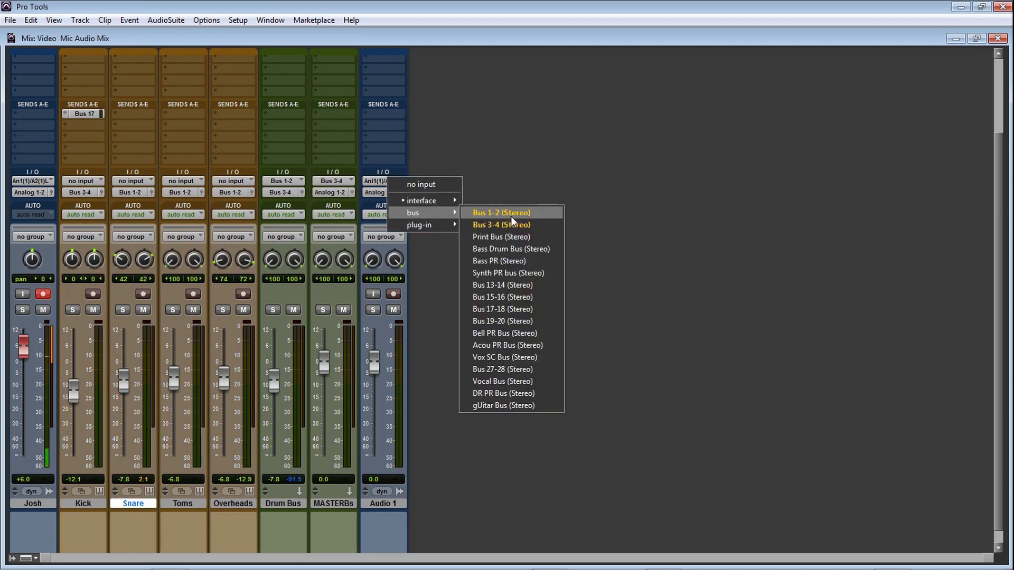
{"action": "left_click", "coordinate": [522, 225]}
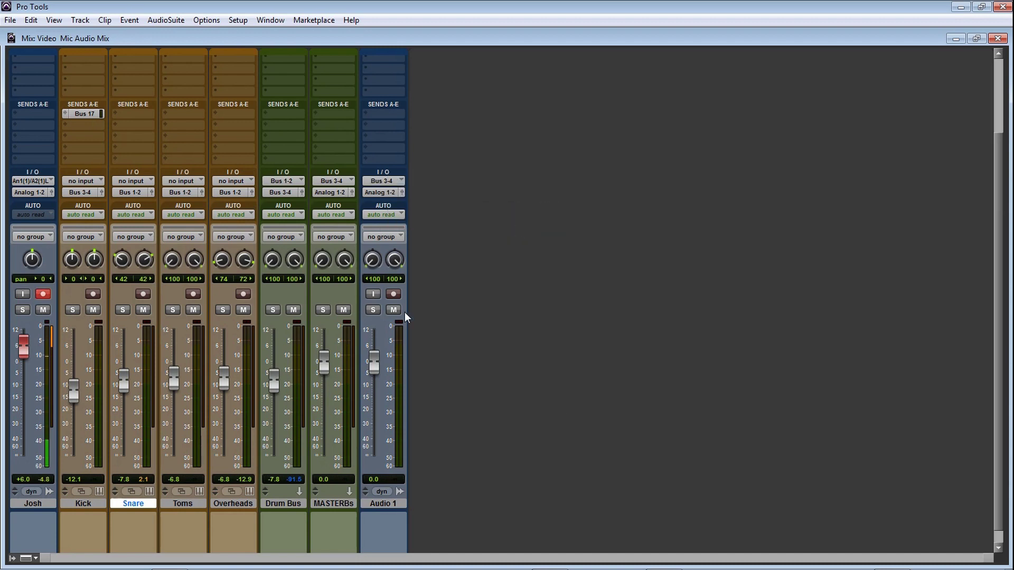
Step: Record-enable the Audio 1 track and return to the Edit window
{"action": "left_click", "coordinate": [395, 297]}
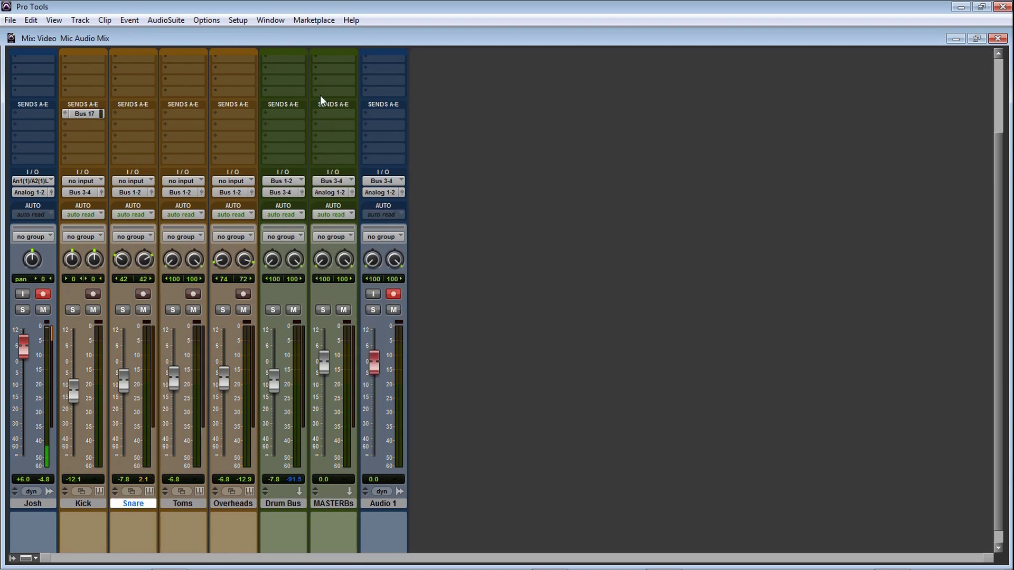
{"action": "left_click", "coordinate": [270, 20]}
{"action": "left_click", "coordinate": [270, 97]}
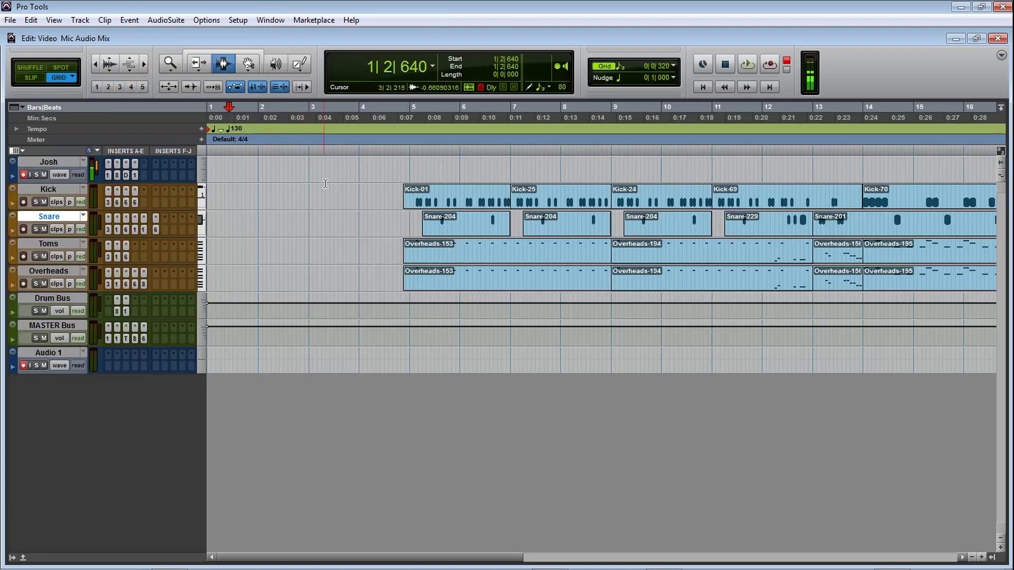
Step: Record the drum bus onto the Audio 1 track from 4|4|640 to about 7|3|326
{"action": "left_click", "coordinate": [404, 353]}
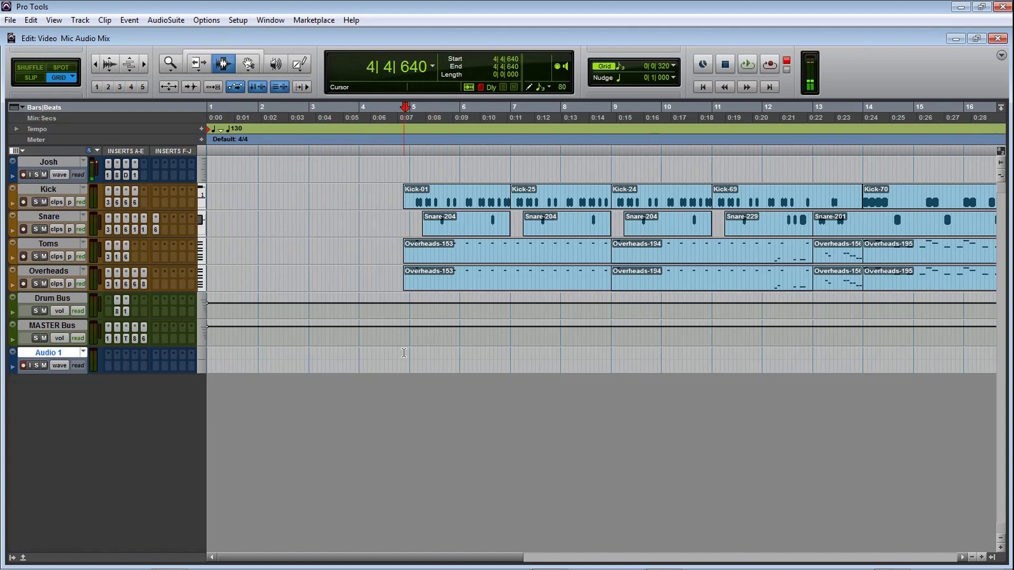
{"action": "key", "text": "ctrl+space"}
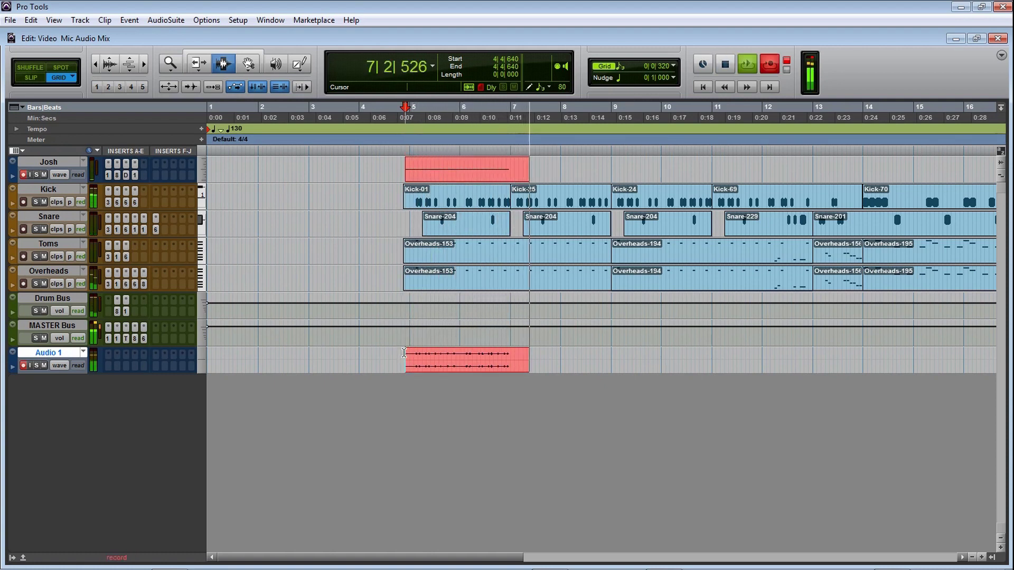
{"action": "key", "text": "space"}
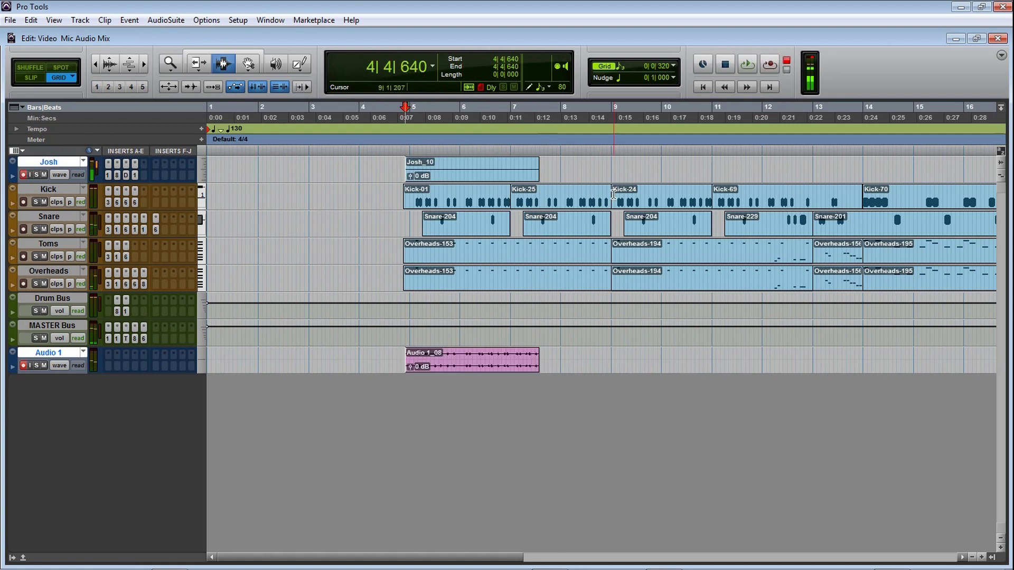
Step: Delete the unwanted clip recorded at the same time on the audio track above Kick
{"action": "left_click", "coordinate": [505, 174]}
{"action": "double_click", "coordinate": [505, 173]}
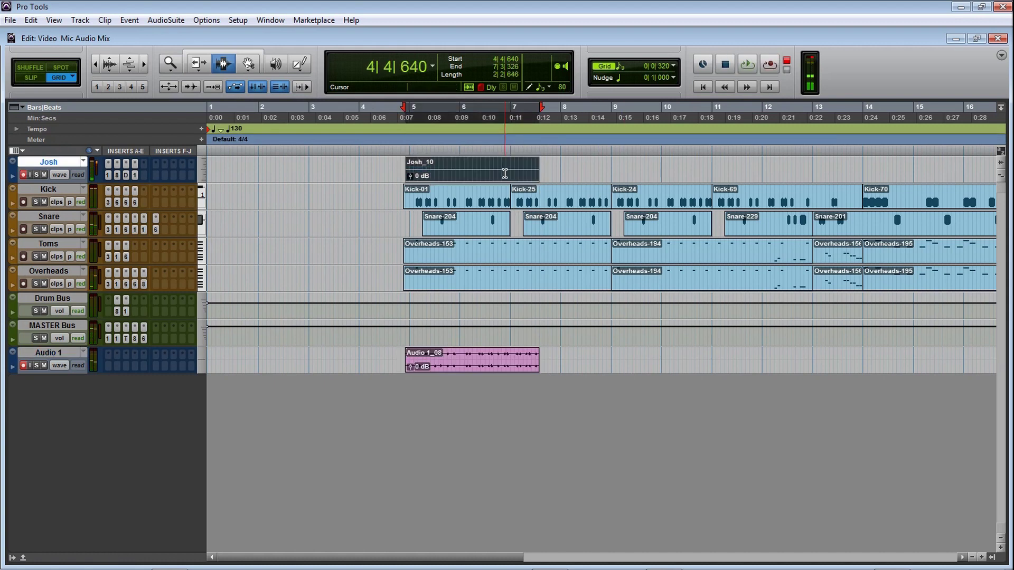
{"action": "key", "text": "Return"}
{"action": "double_click", "coordinate": [505, 173]}
{"action": "key", "text": "Delete"}
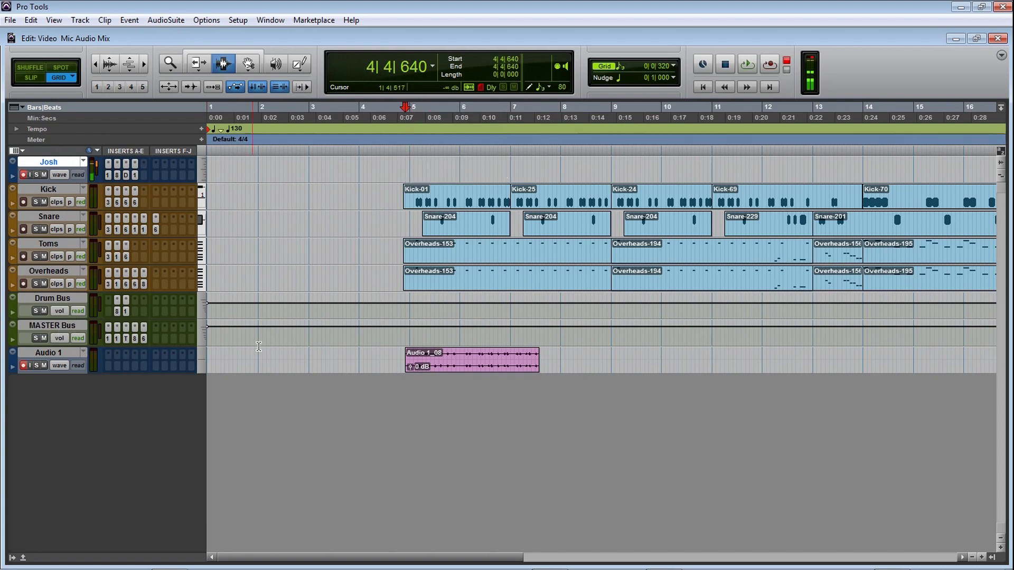
Step: Disarm and solo the Audio 1 track, and play back its recorded clip from the start
{"action": "left_click", "coordinate": [407, 361]}
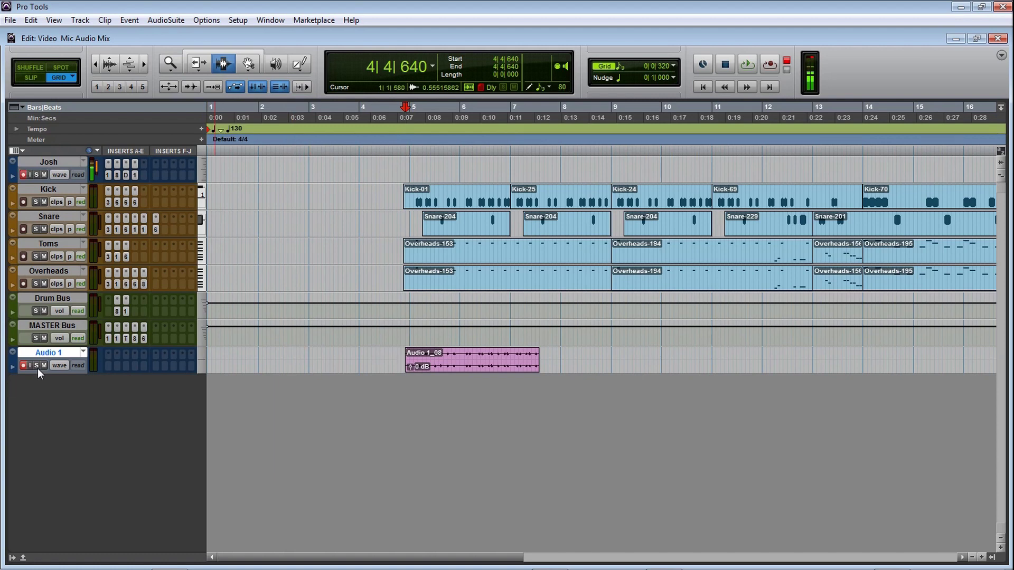
{"action": "left_click", "coordinate": [36, 366]}
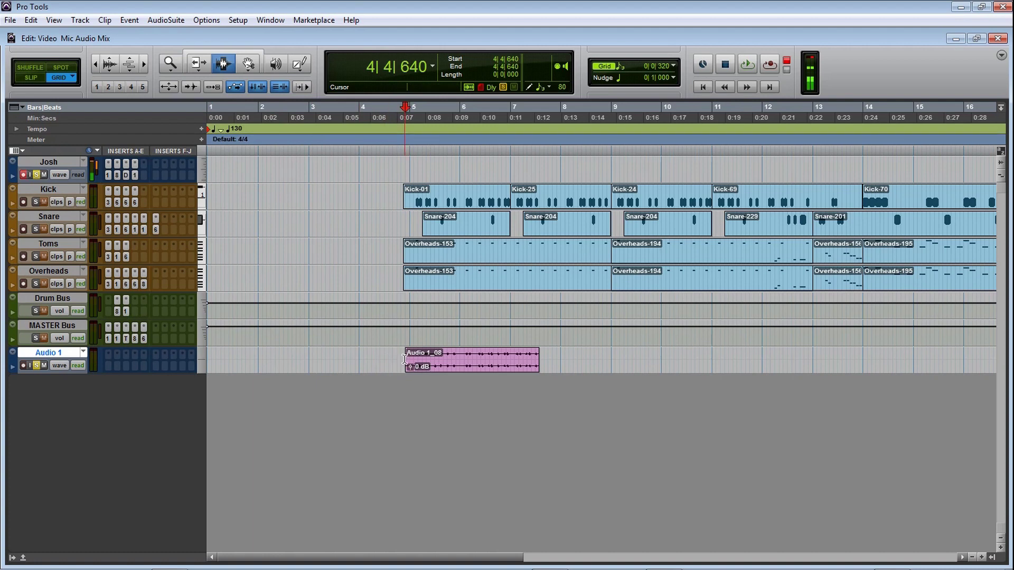
{"action": "key", "text": "space"}
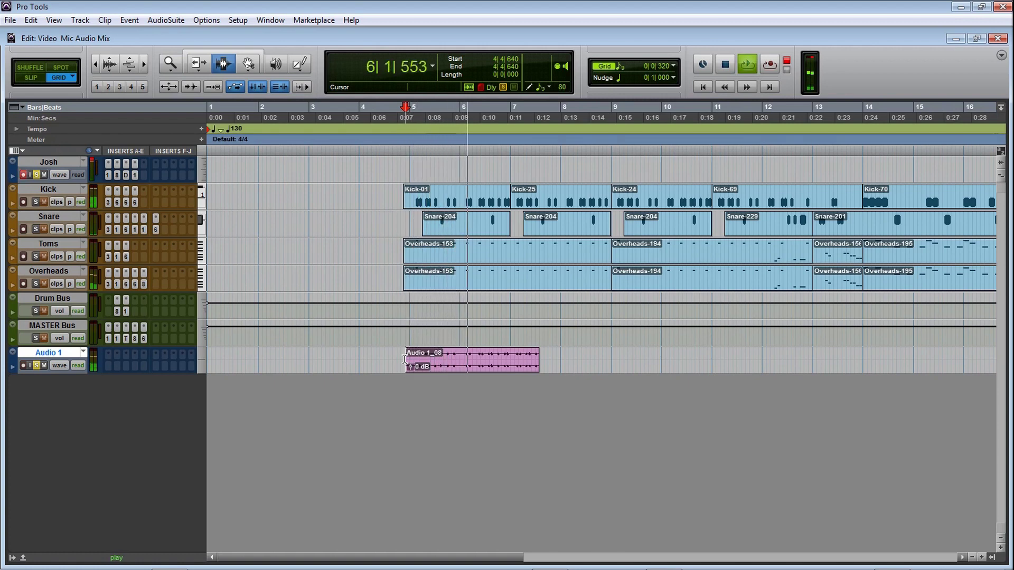
{"action": "key", "text": "space"}
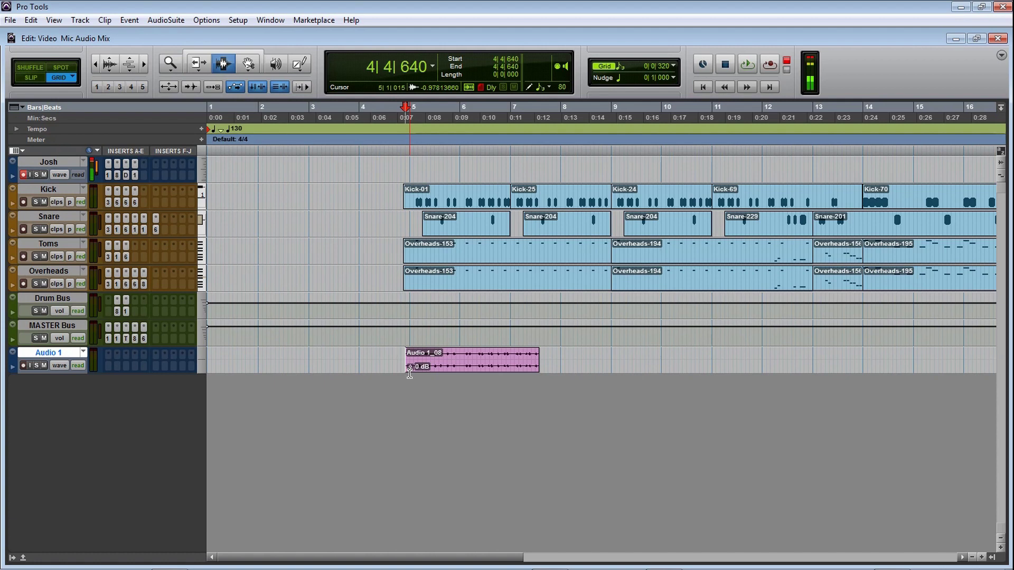
Step: Make the original Kick MIDI track inactive
{"action": "left_click", "coordinate": [57, 191]}
{"action": "left_click", "coordinate": [58, 218]}
{"action": "left_click", "coordinate": [60, 242]}
{"action": "left_click", "coordinate": [60, 268]}
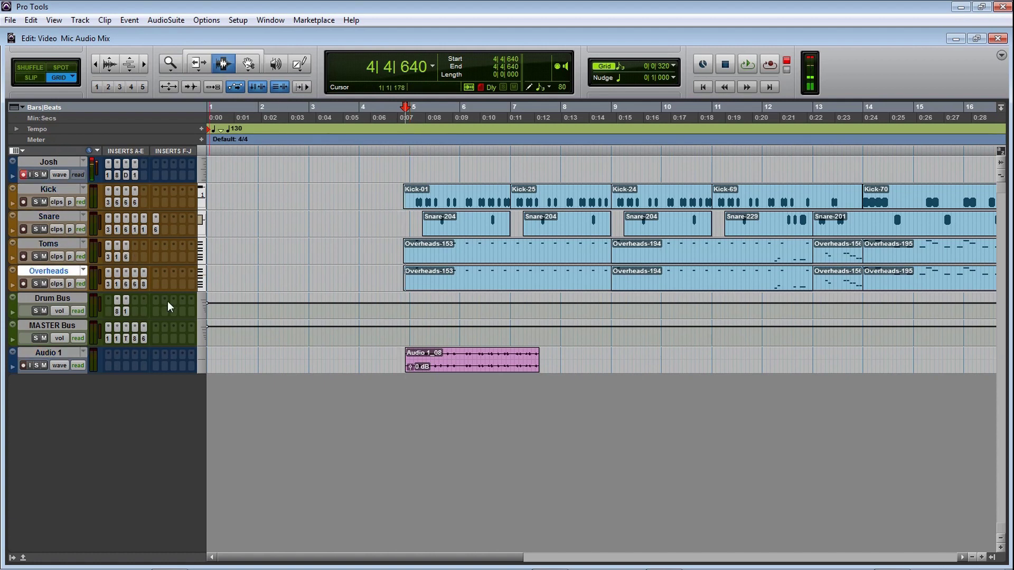
{"action": "right_click", "coordinate": [47, 189]}
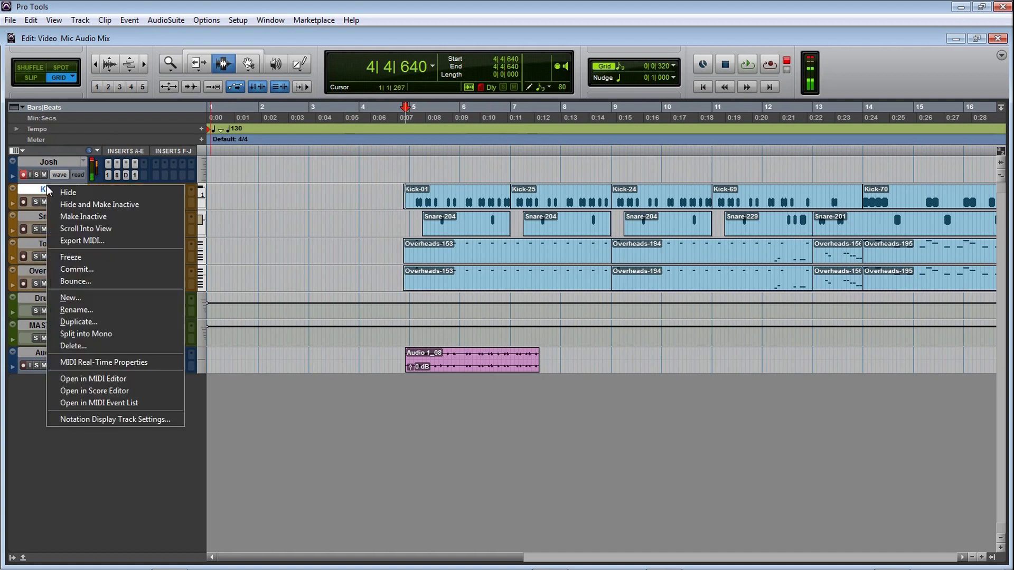
{"action": "left_click", "coordinate": [166, 218]}
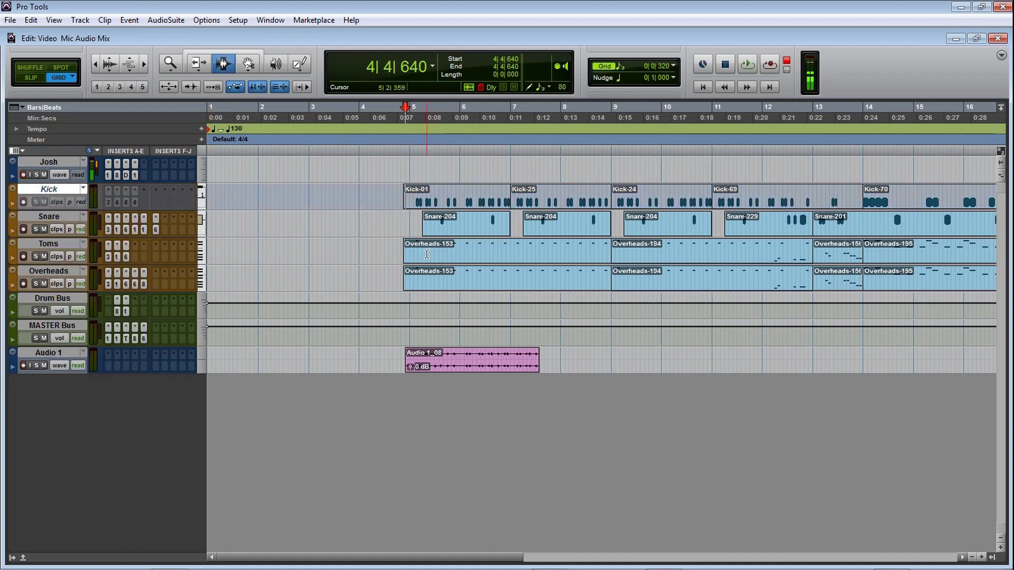